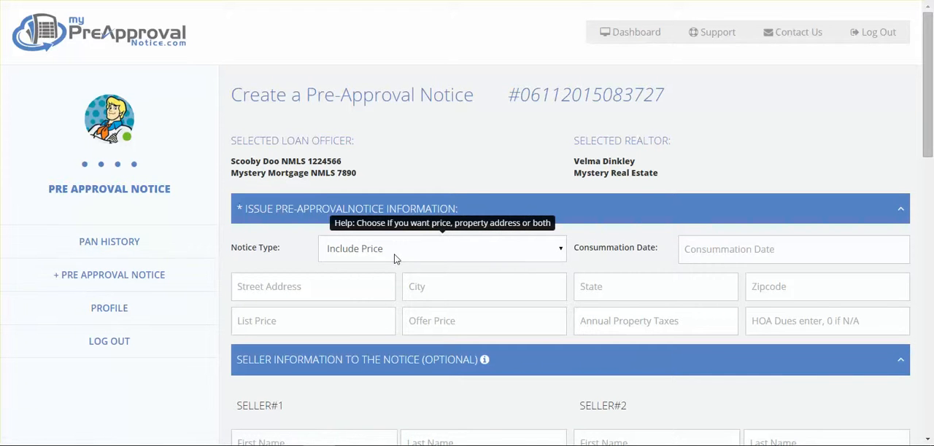
Set the notice type to Include Address and the consummation date to 12-04-2015.
left_click(423, 257)
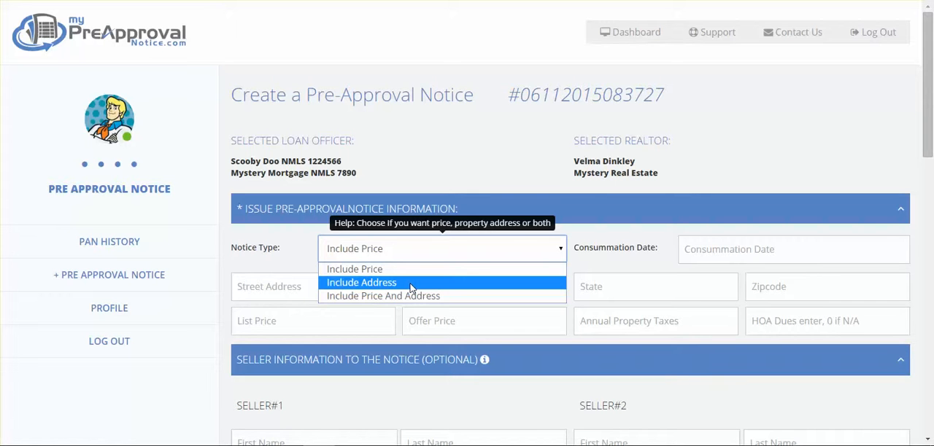
left_click(412, 284)
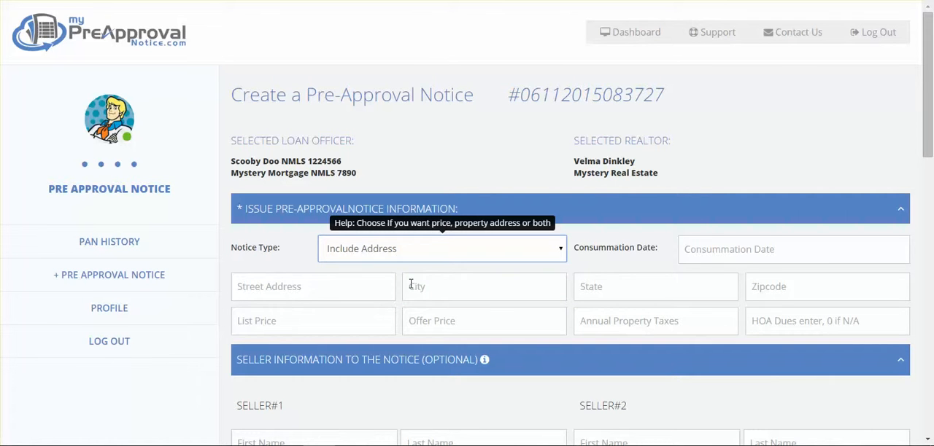
left_click(738, 257)
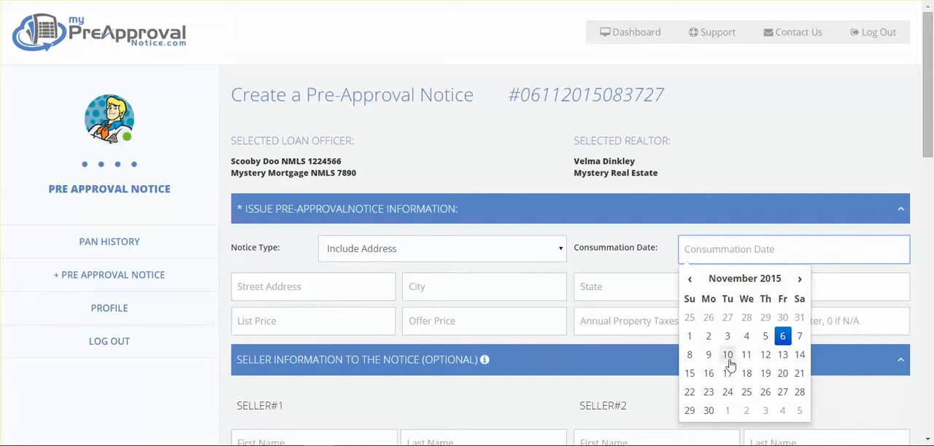
right_click(779, 417)
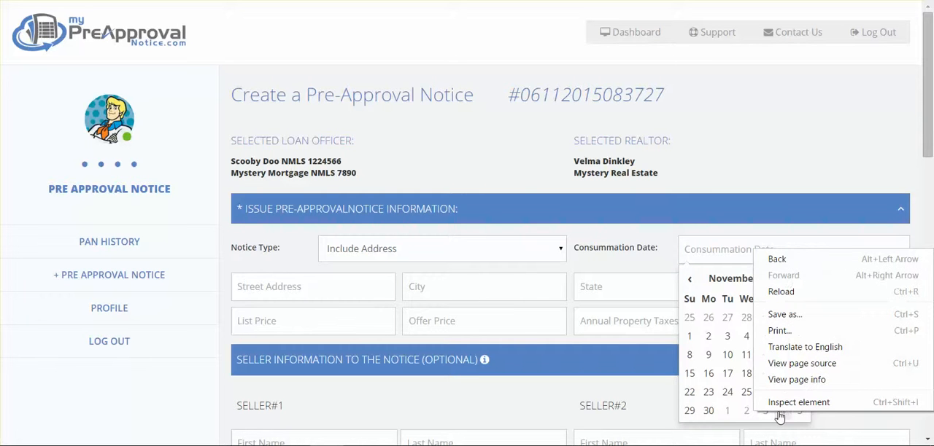
left_click(779, 416)
left_click(779, 416)
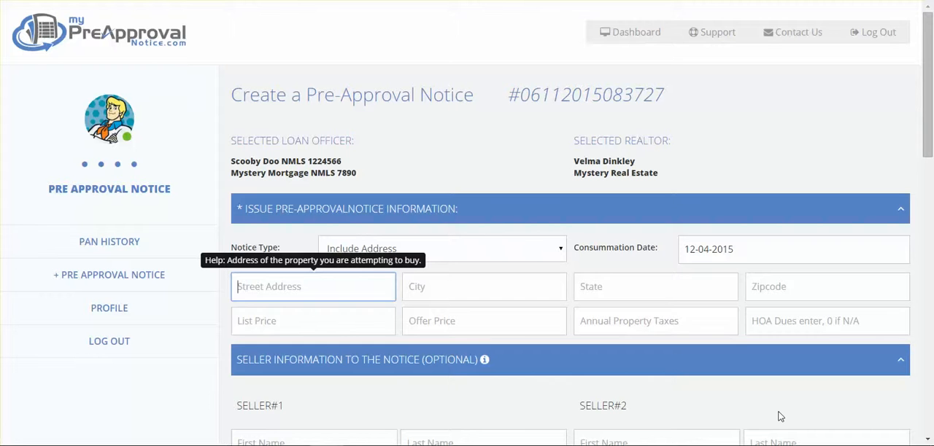
Fill in the property's street address, city, state and zip code from the first saved address suggestion.
type("123")
key("Down")
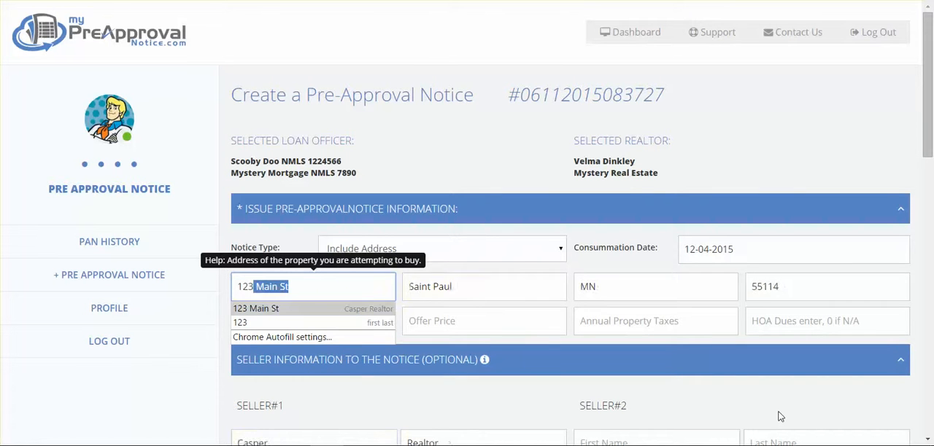
key("Tab")
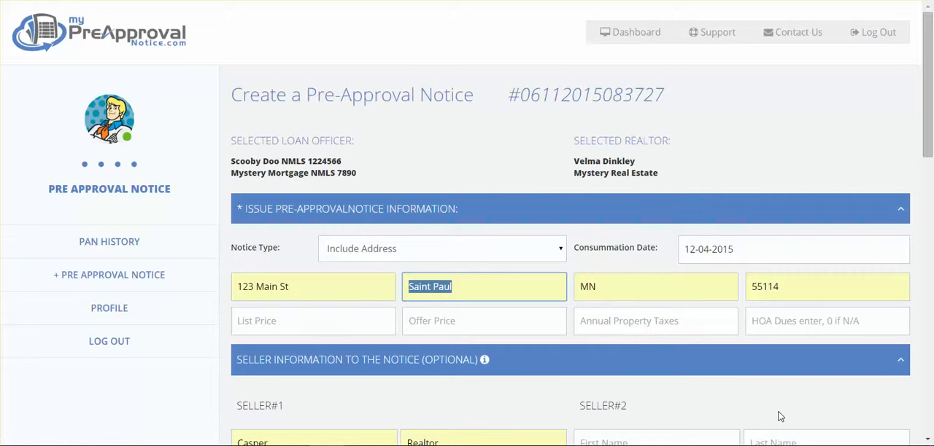
key("Tab")
key("Tab")
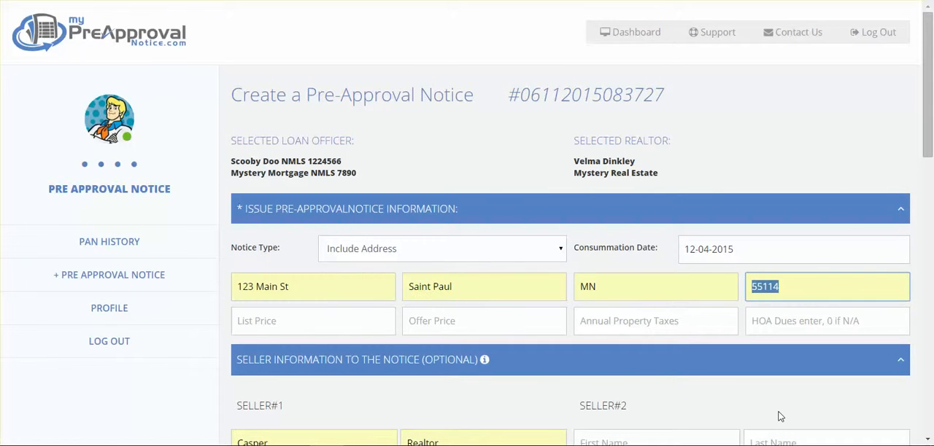
key("Tab")
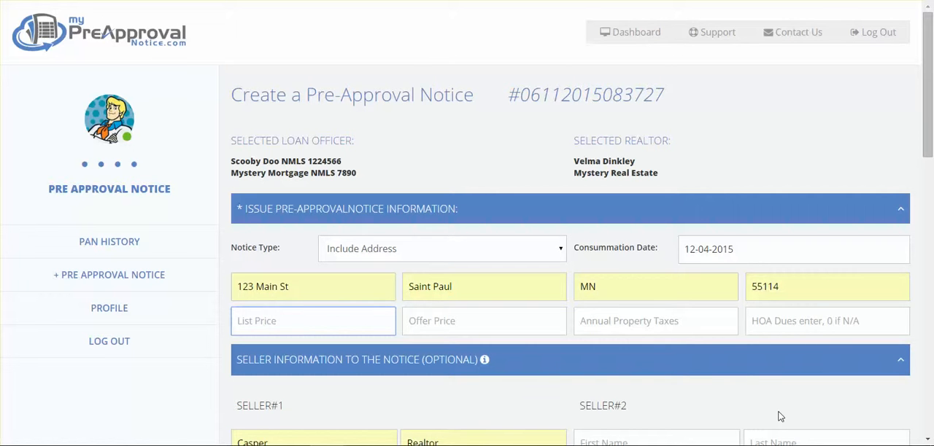
Set both the list price and the offer price to 171000.
type("17")
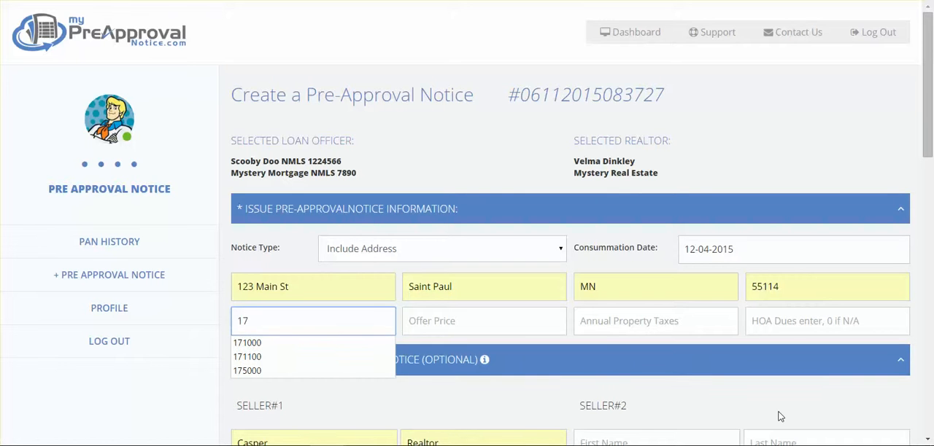
key("Down")
key("Tab")
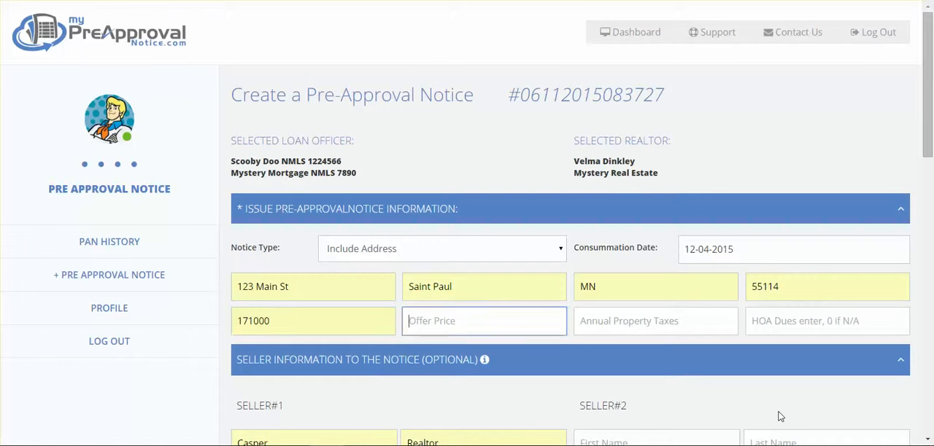
type("17")
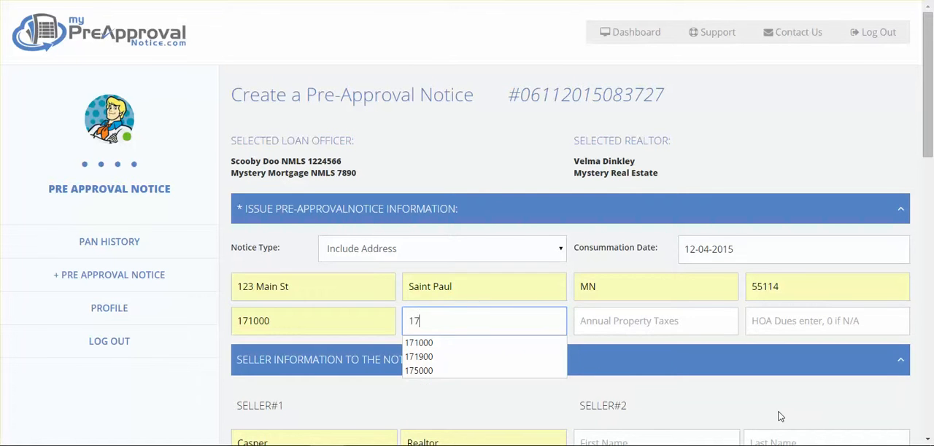
key("Down")
key("Tab")
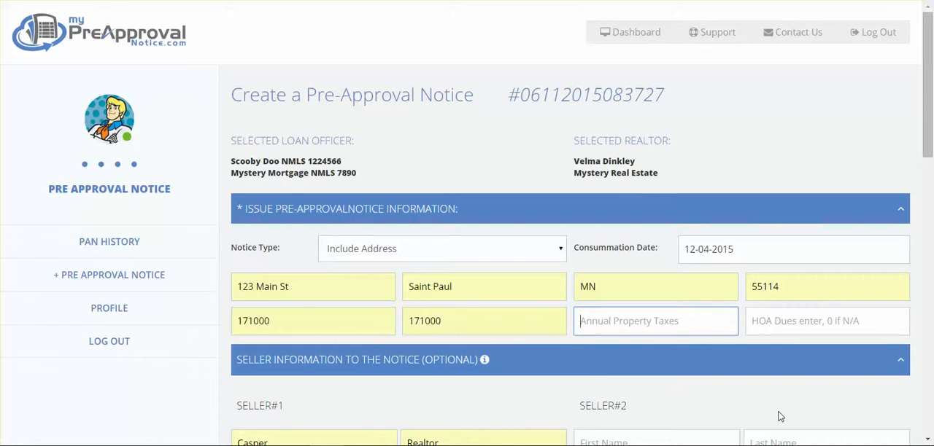
Enter 2400 as the annual property taxes and 0 as the HOA dues.
type("2")
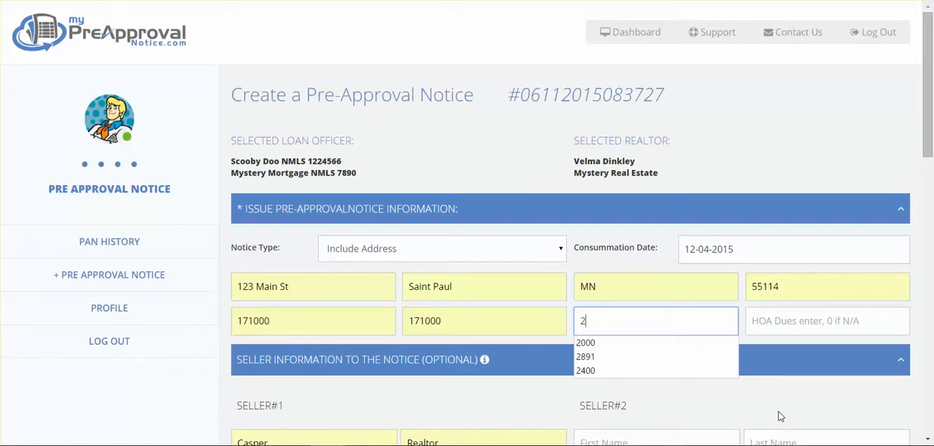
key("Down")
key("Down")
key("Down")
key("Return")
key("Tab")
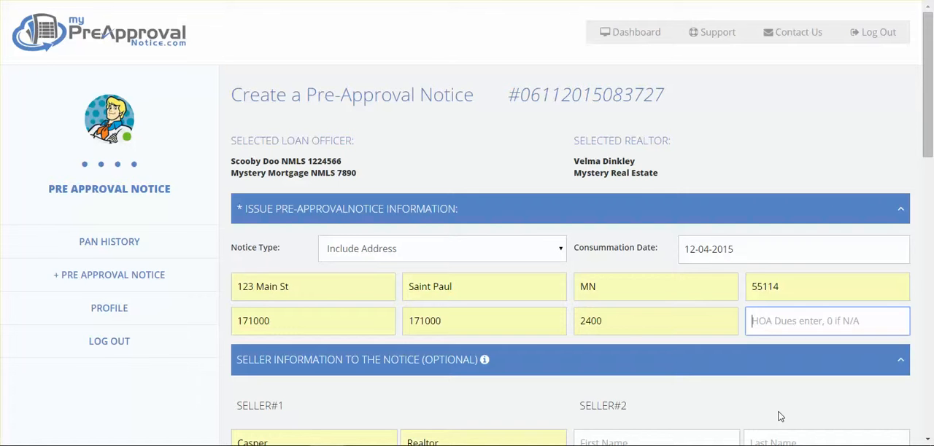
type("0")
key("Tab")
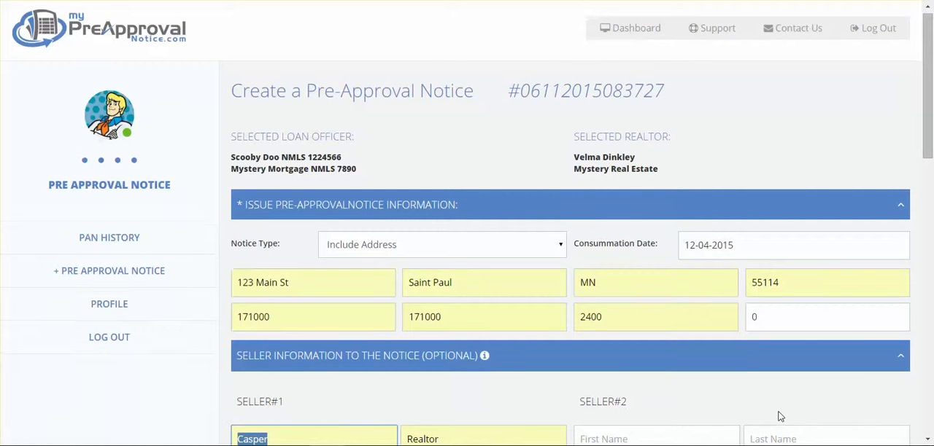
Replace the first seller's first and last name, skipping the second seller's name fields.
scroll(779, 417, "down", 4)
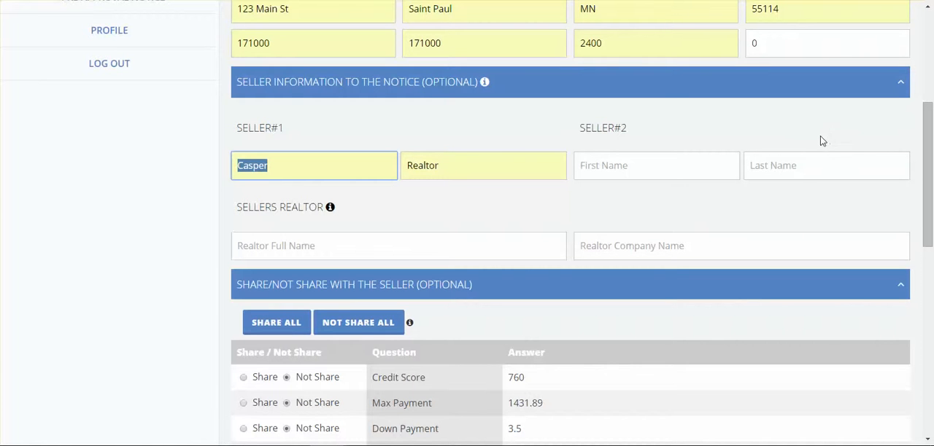
type("Tom")
key("Tab")
type("Se")
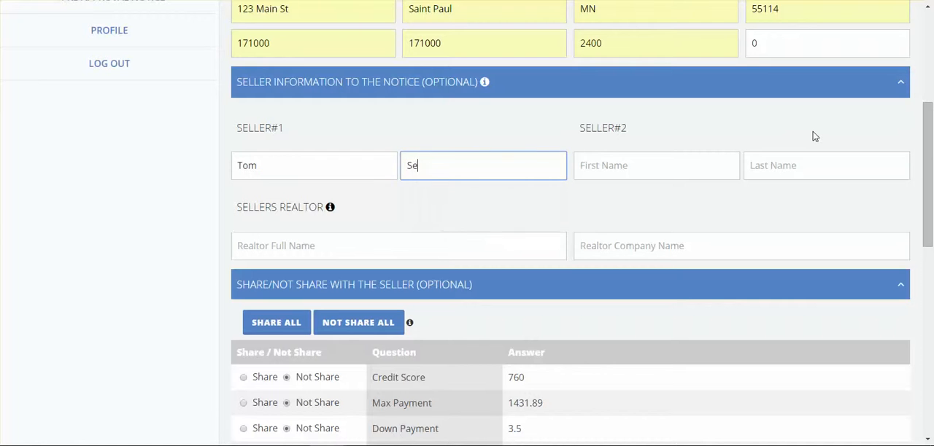
type("ller")
key("Tab")
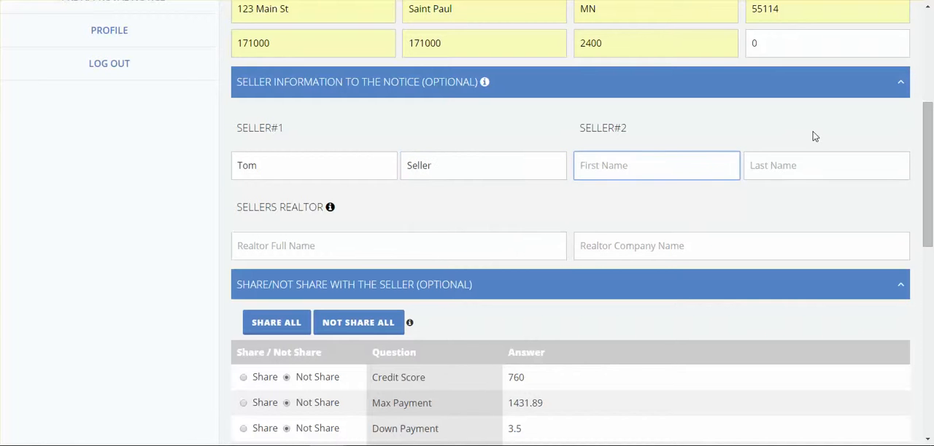
key("Tab")
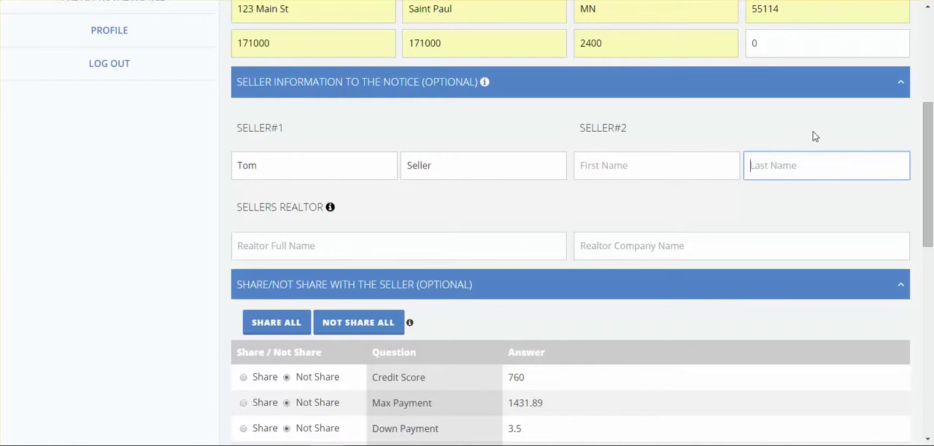
key("Tab")
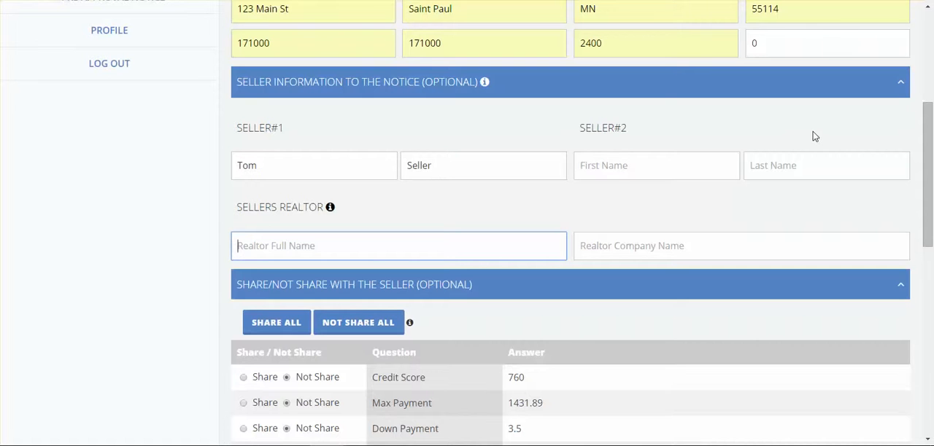
Fill in the seller's realtor full name from the saved suggestion, with Keller Williams as the company.
type("Bra")
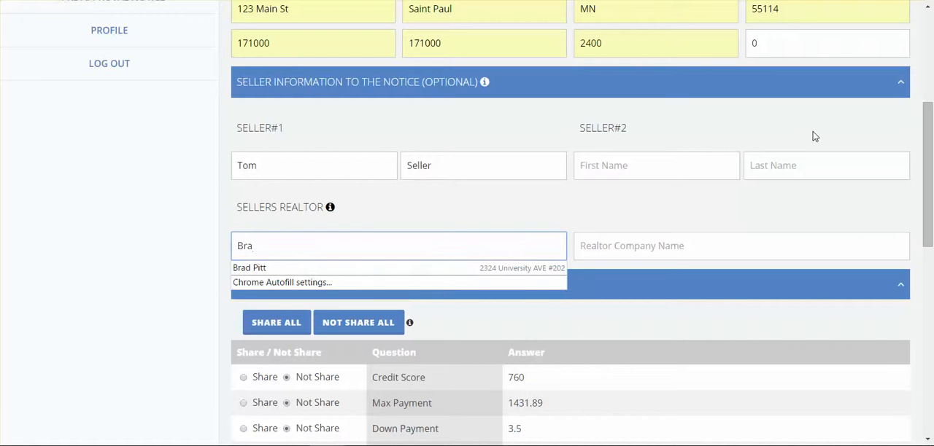
key("Down")
key("Return")
key("Tab")
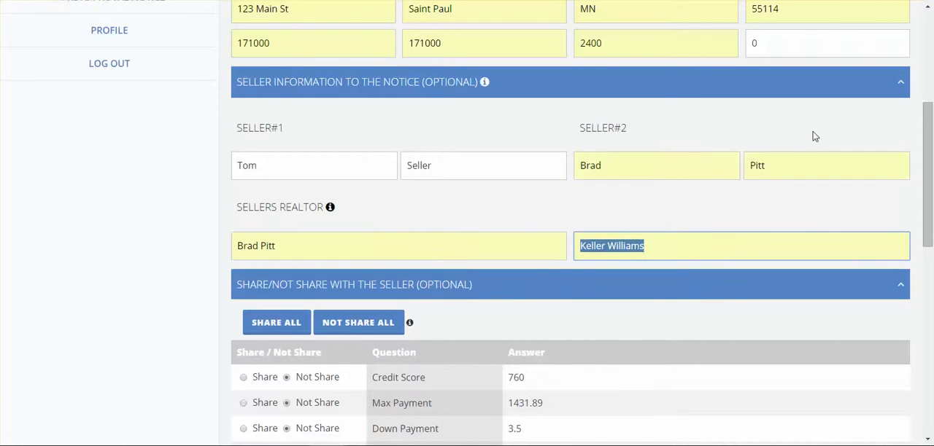
key("Tab")
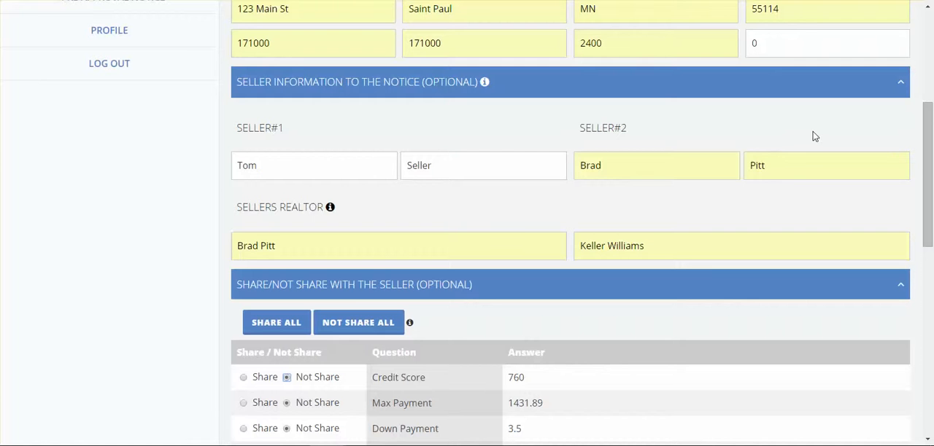
Collapse the seller information section and set all the listed answers to be shared with the seller.
left_click(439, 83)
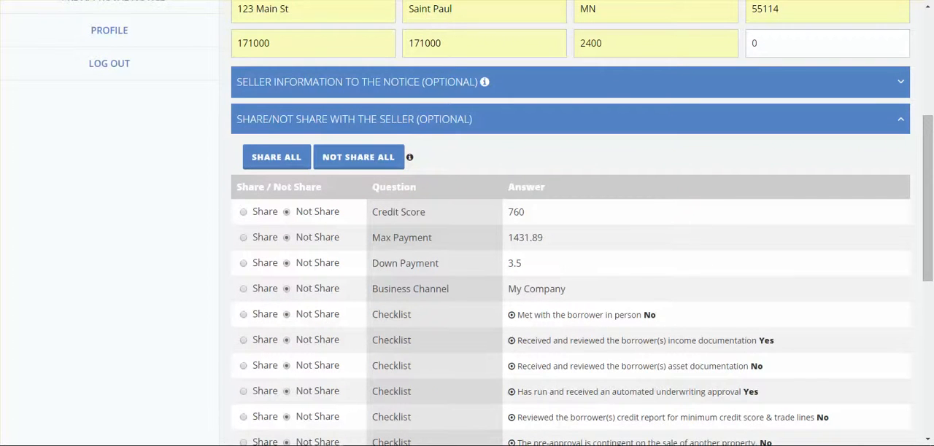
scroll(571, 219, "down", 2)
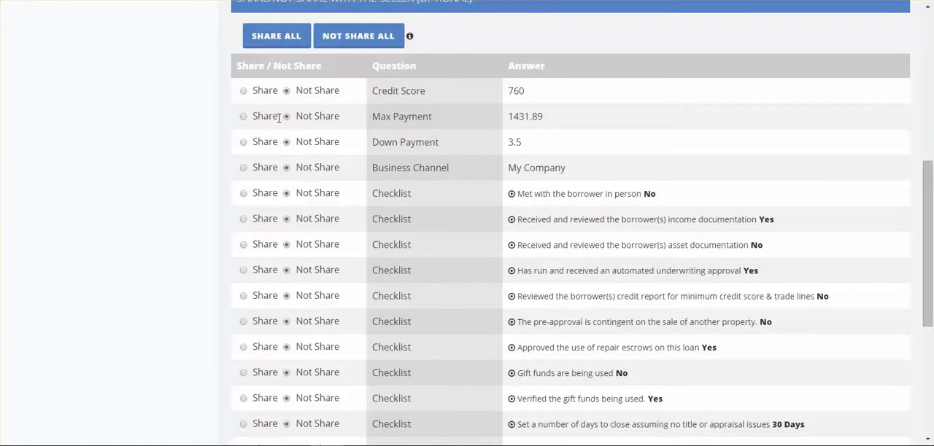
left_click(293, 40)
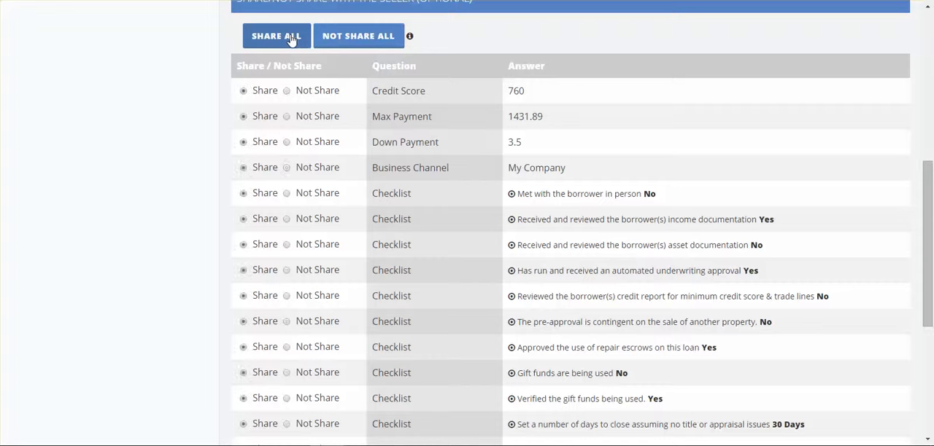
Preview the pre-approval notice and accept the payment calculation summary.
scroll(293, 40, "down", 5)
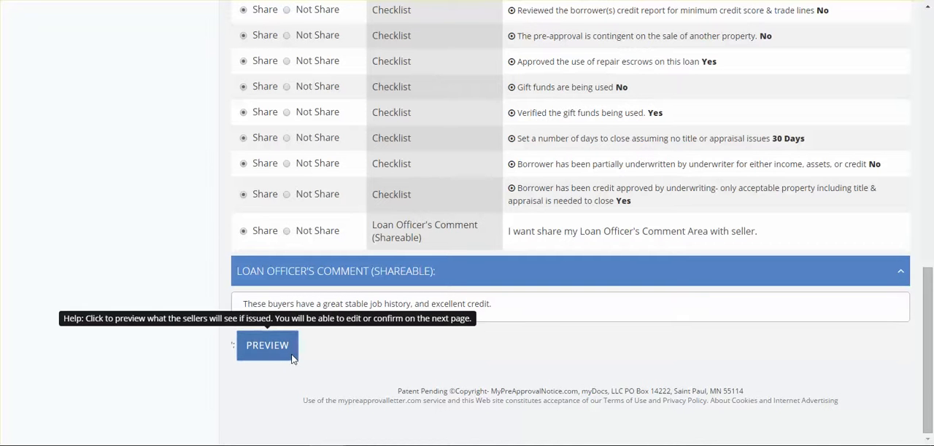
left_click(292, 359)
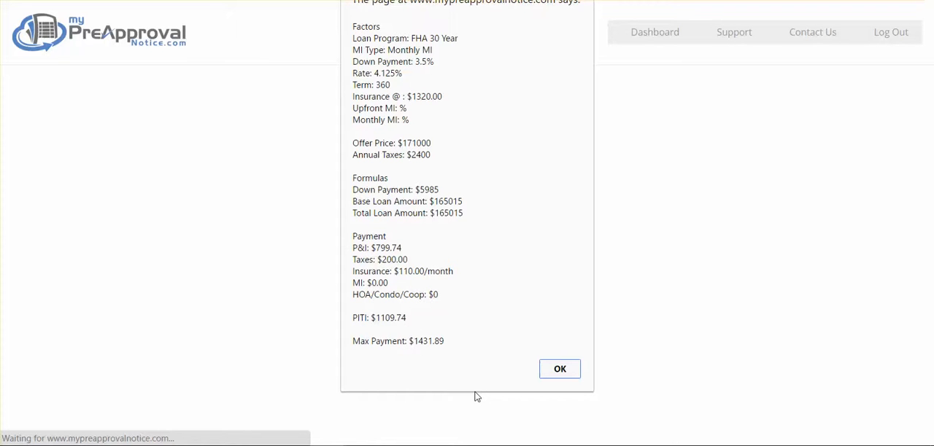
left_click(559, 370)
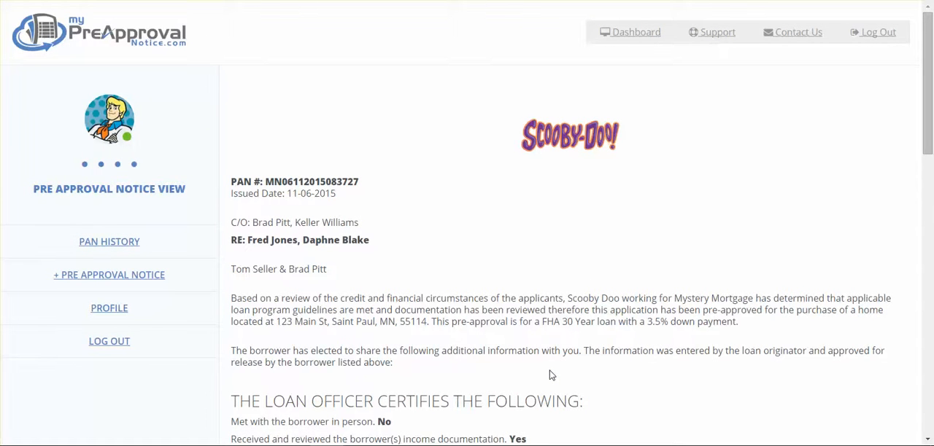
Review the previewed notice's addressees, approval text, loan officer certifications, comments and conditions.
scroll(552, 375, "down", 1)
scroll(467, 224, "down", 2)
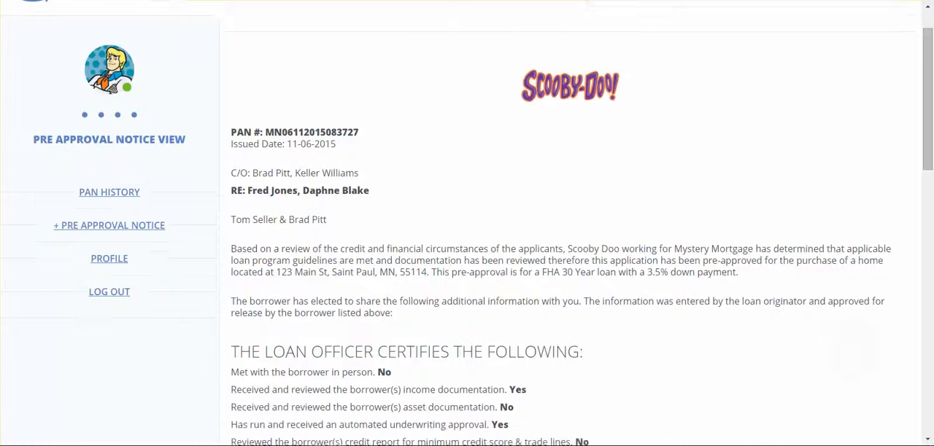
scroll(467, 223, "up", 1)
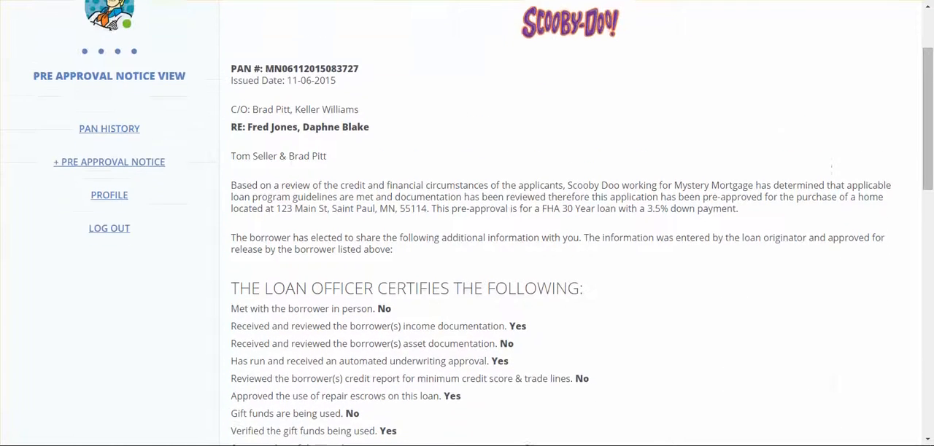
scroll(467, 223, "down", 2)
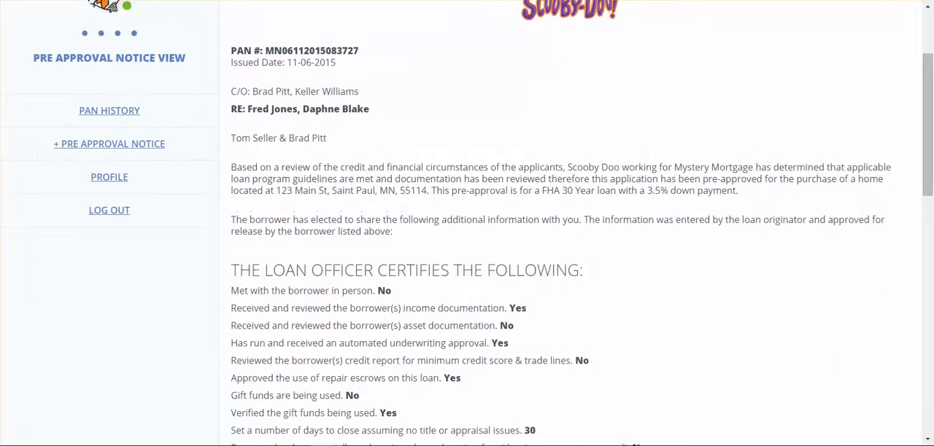
scroll(467, 223, "down", 2)
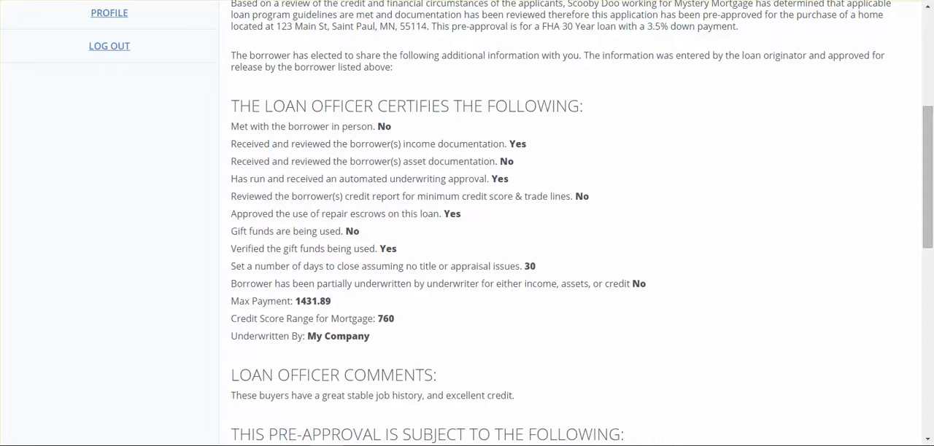
scroll(467, 223, "down", 1)
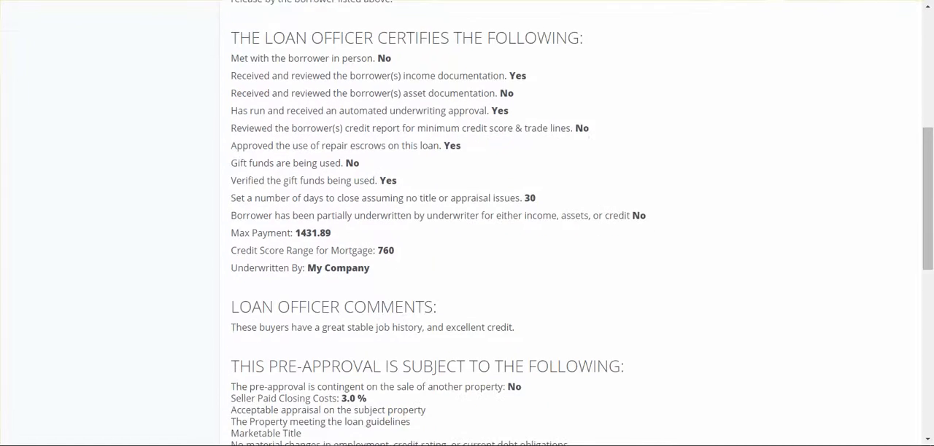
scroll(467, 224, "down", 1)
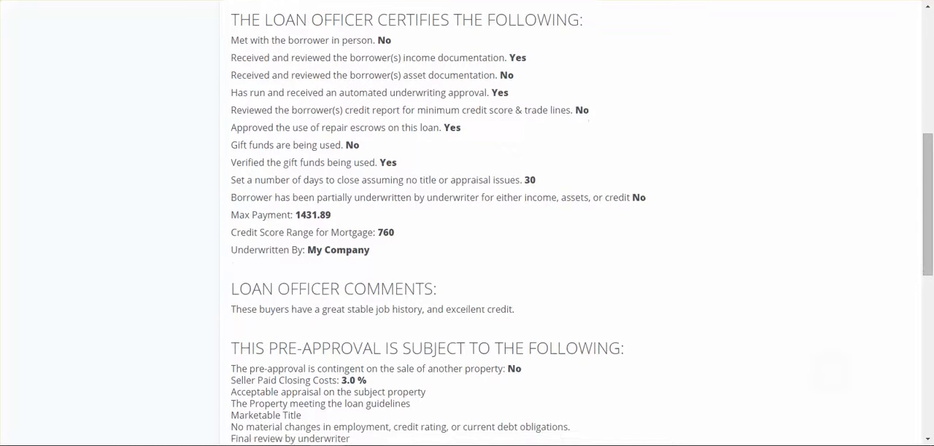
Review the rest of the previewed notice and authorize releasing the information to the sellers and their agent.
scroll(467, 223, "down", 1)
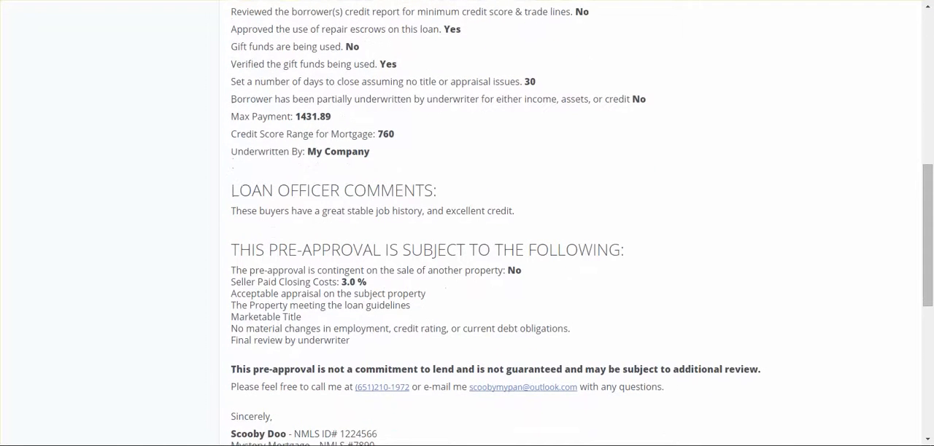
scroll(467, 223, "down", 1)
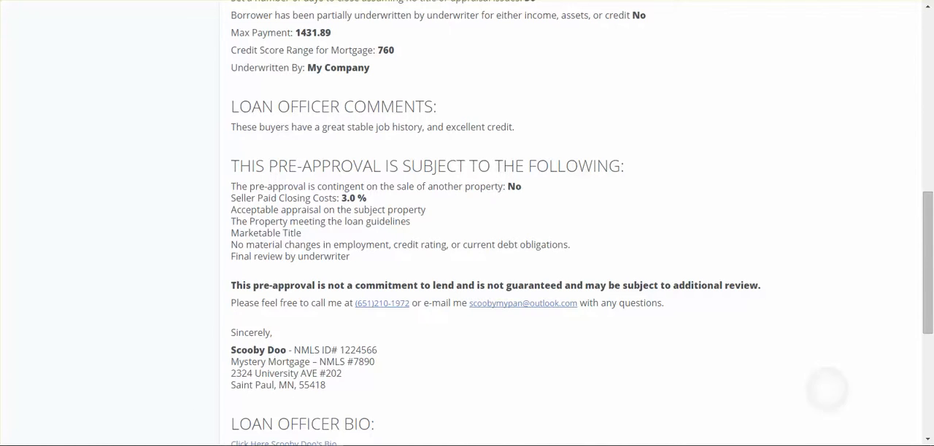
scroll(467, 224, "down", 1)
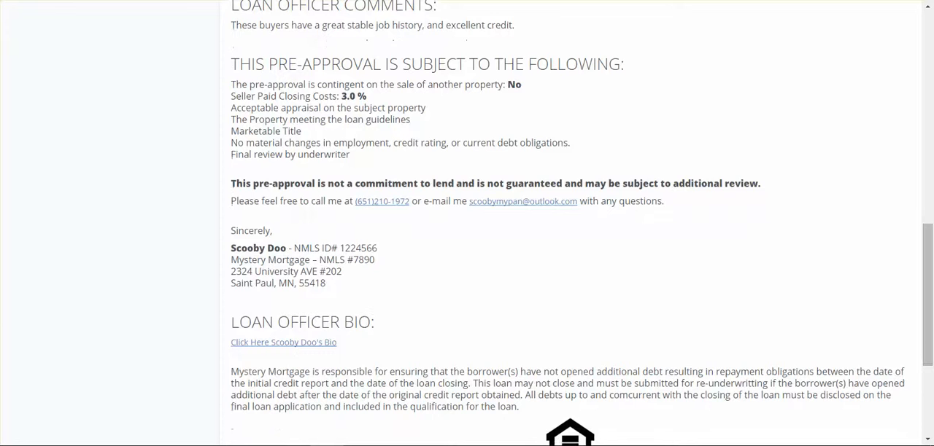
scroll(467, 224, "down", 3)
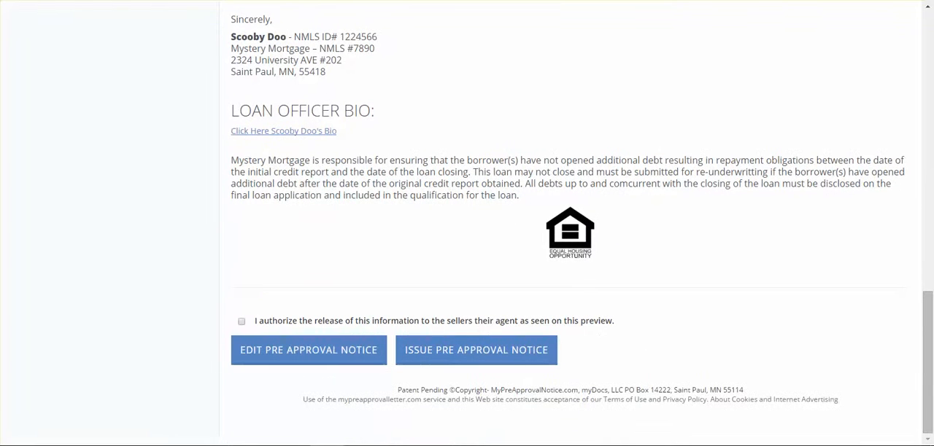
left_click(242, 322)
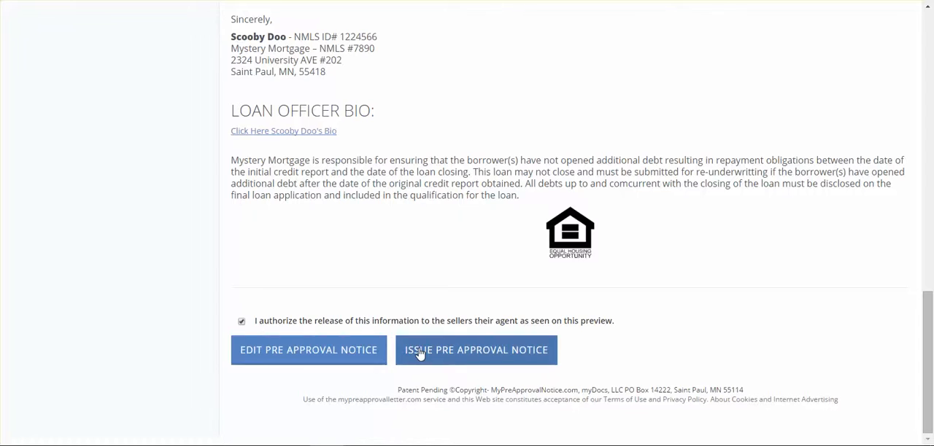
Recheck the loan officer certifications, comments and conditions shown in the notice preview.
left_click(317, 350)
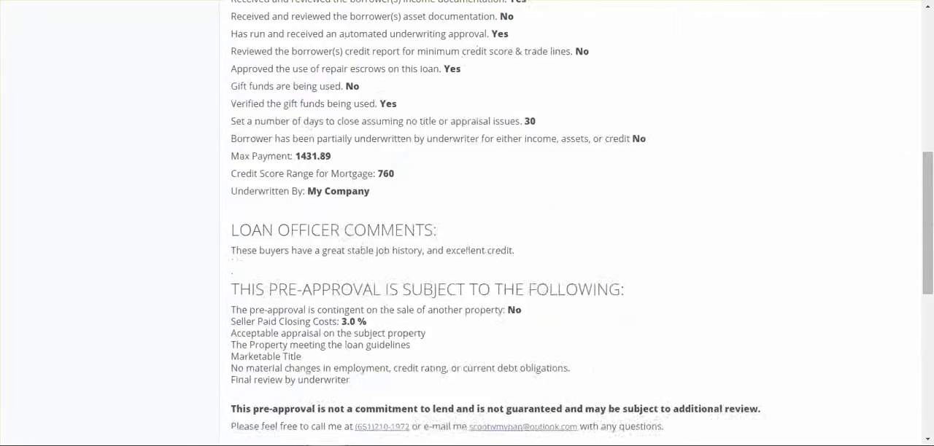
scroll(466, 223, "down", 4)
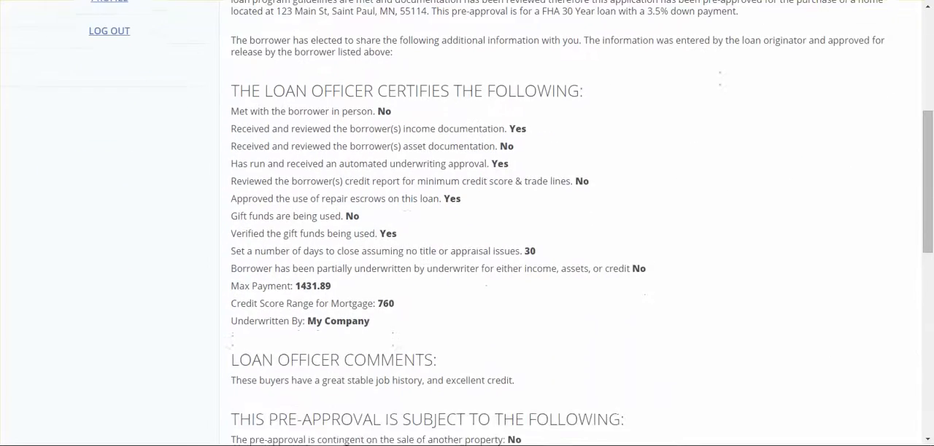
scroll(467, 223, "down", 7)
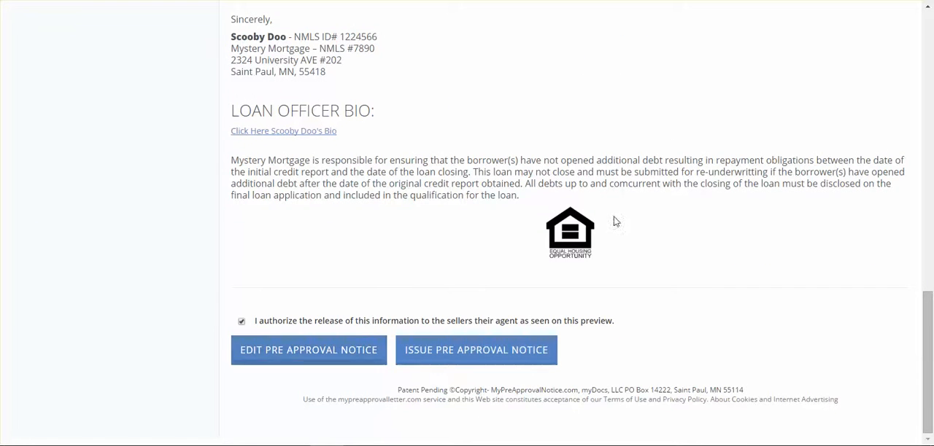
Reopen the pre-approval notice for editing, set Credit Score and Max Payment to Not Share, and collapse the sharing section.
left_click(352, 353)
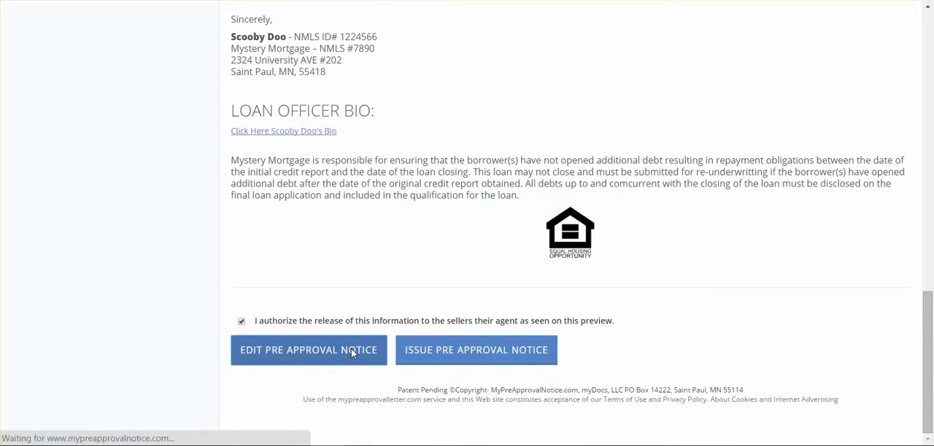
scroll(351, 348, "down", 7)
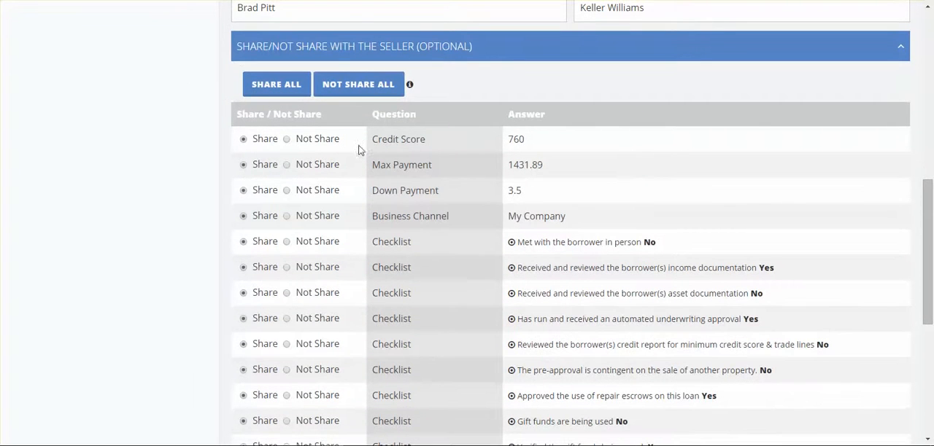
left_click(287, 139)
left_click(900, 46)
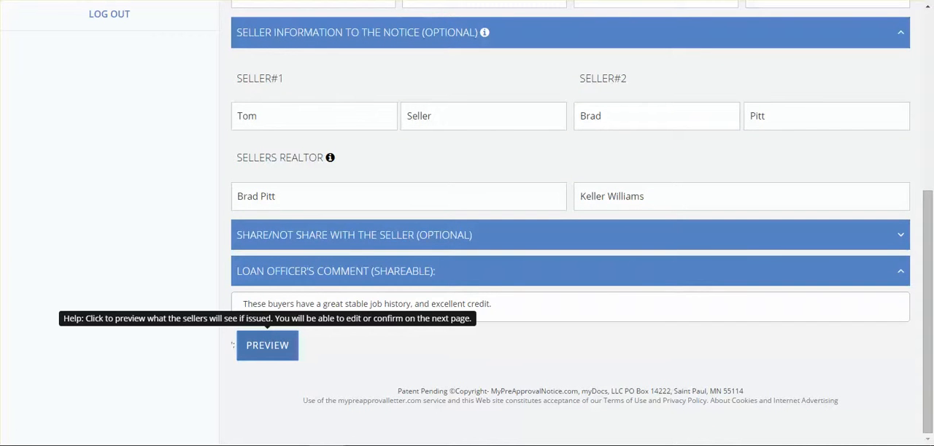
Preview the edited notice, accept the payment calculation summary, and check the information being shared with the seller.
left_click(267, 346)
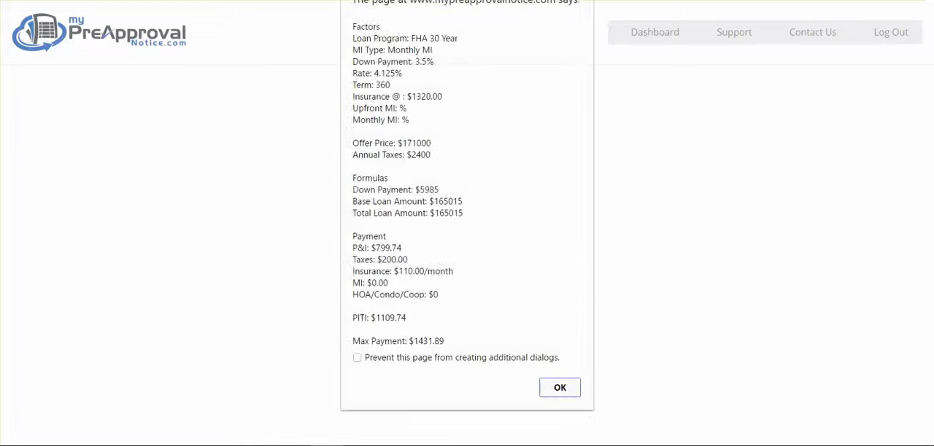
key("Return")
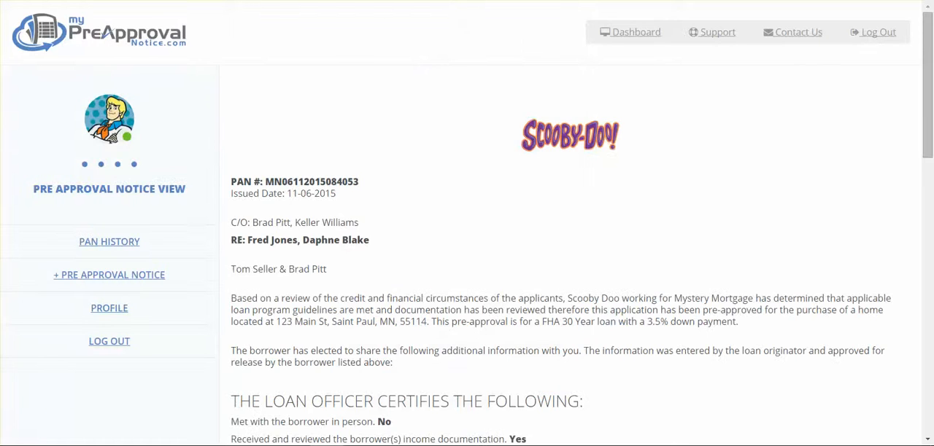
scroll(467, 223, "down", 5)
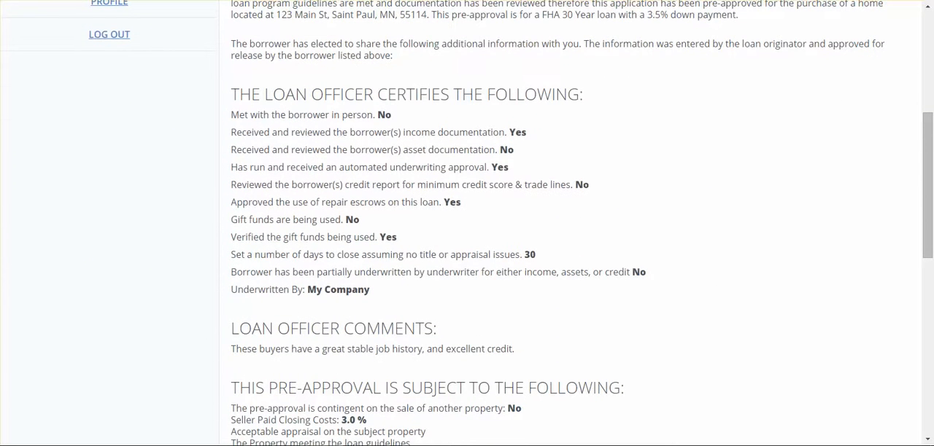
scroll(455, 251, "down", 8)
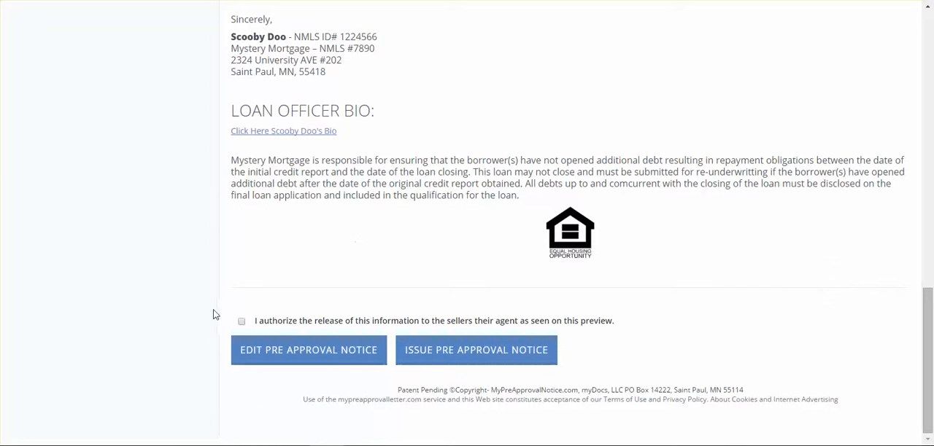
Authorize releasing the previewed information to the sellers and their agent, and issue the pre-approval notice, accepting the payment calculation summary.
left_click(241, 321)
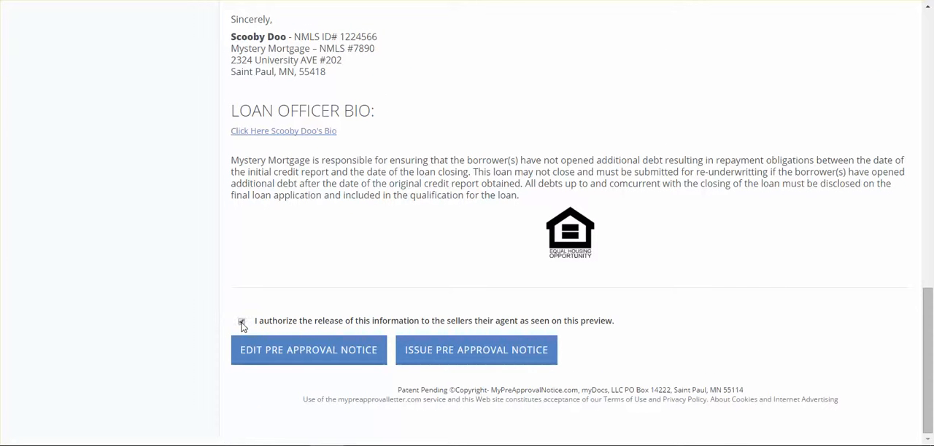
left_click(450, 351)
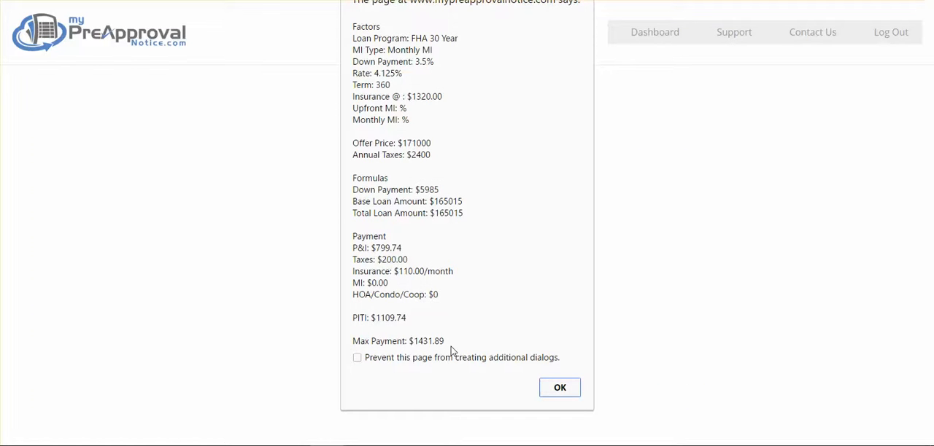
key("Return")
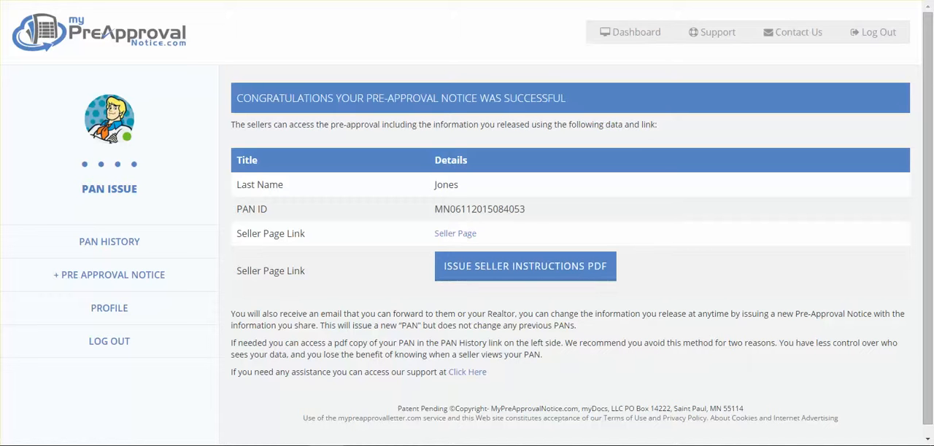
Issue the seller instructions PDF and read through its login details and list of seller benefits.
left_click(556, 267)
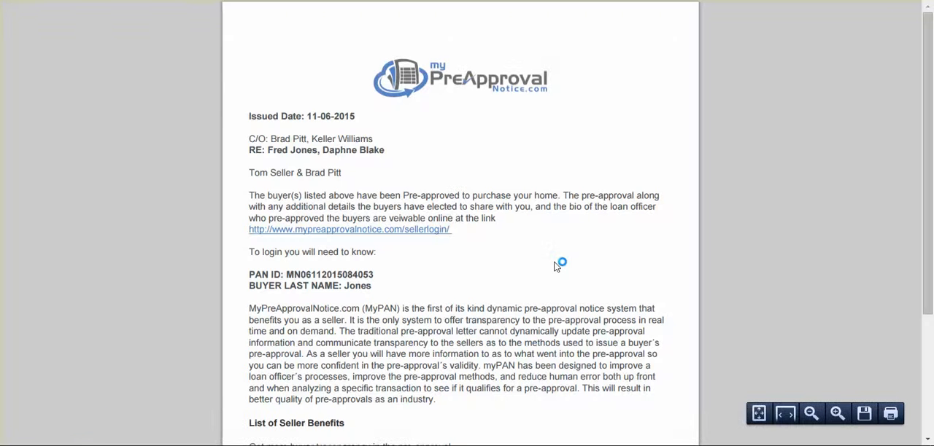
scroll(554, 267, "down", 3)
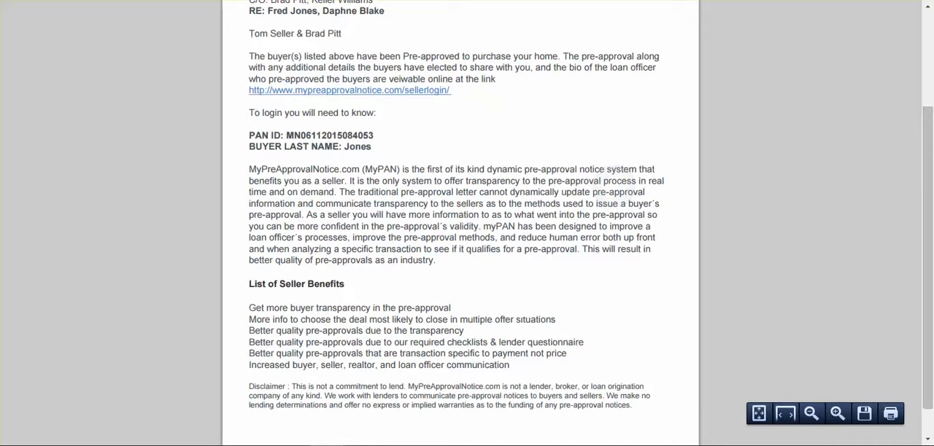